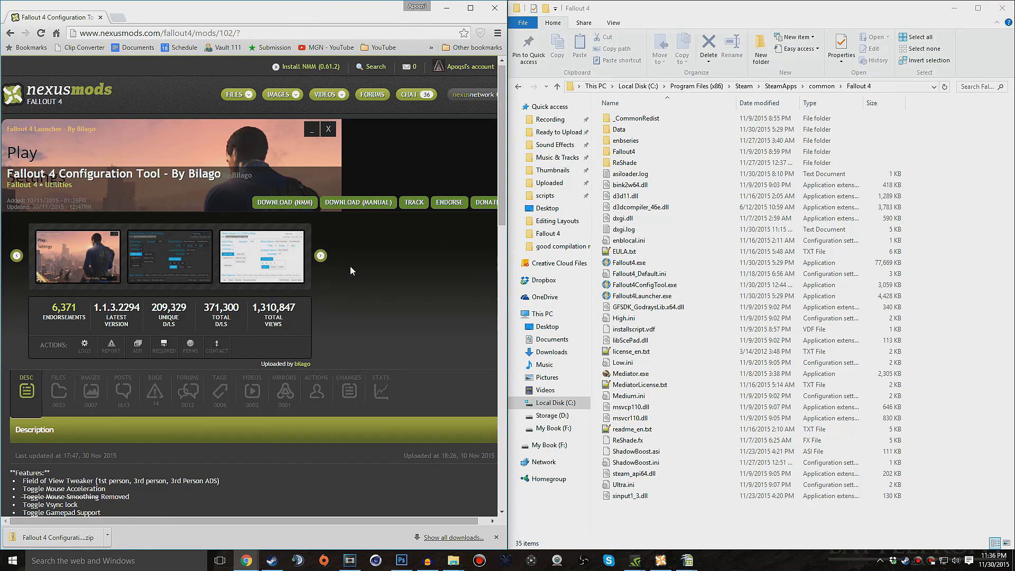
Read through the feature list and FAQ in the mod's description on Nexus Mods.
scroll(344, 270, "down", 7)
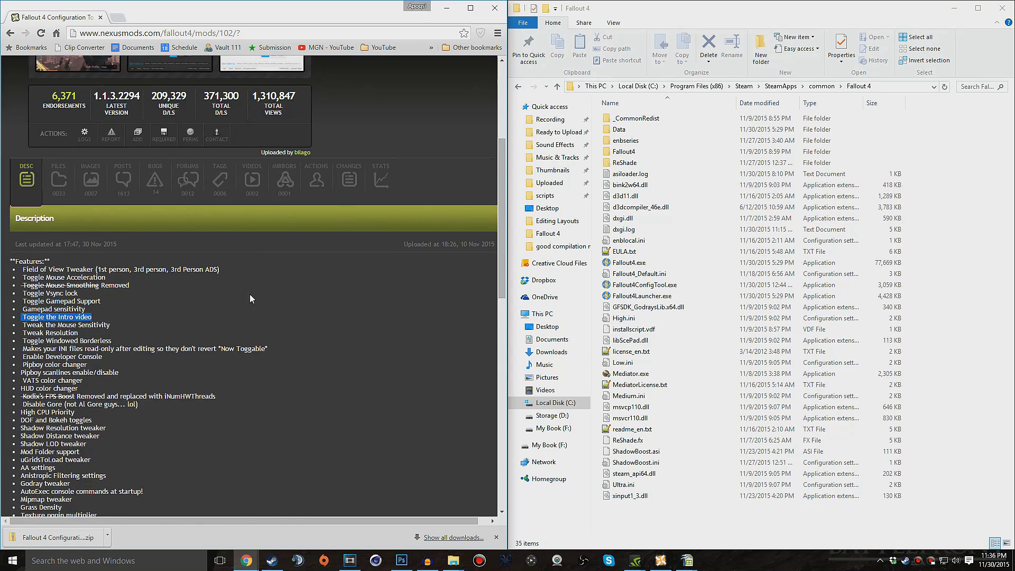
left_click(165, 296)
scroll(165, 296, "down", 3)
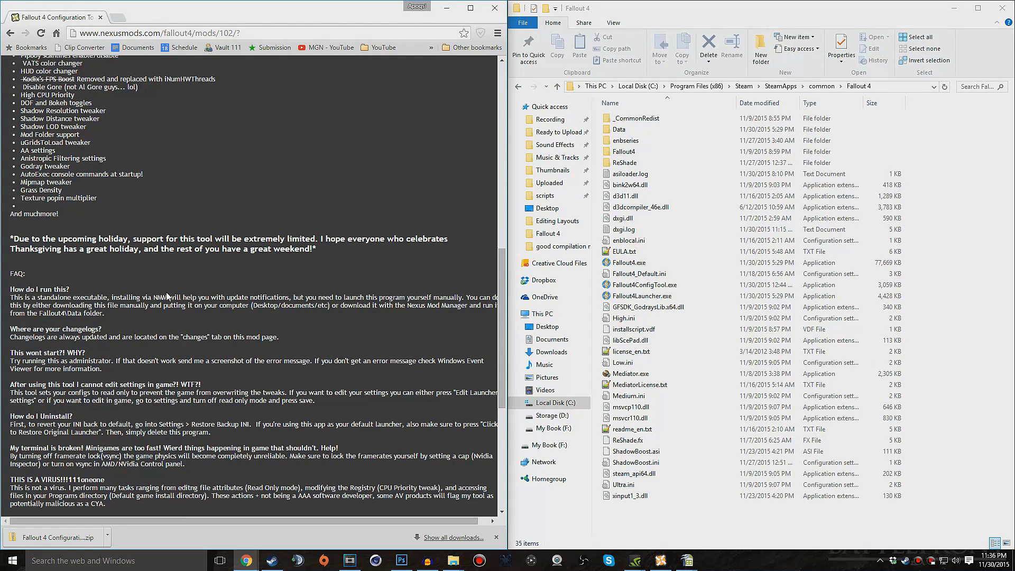
scroll(166, 278, "down", 4)
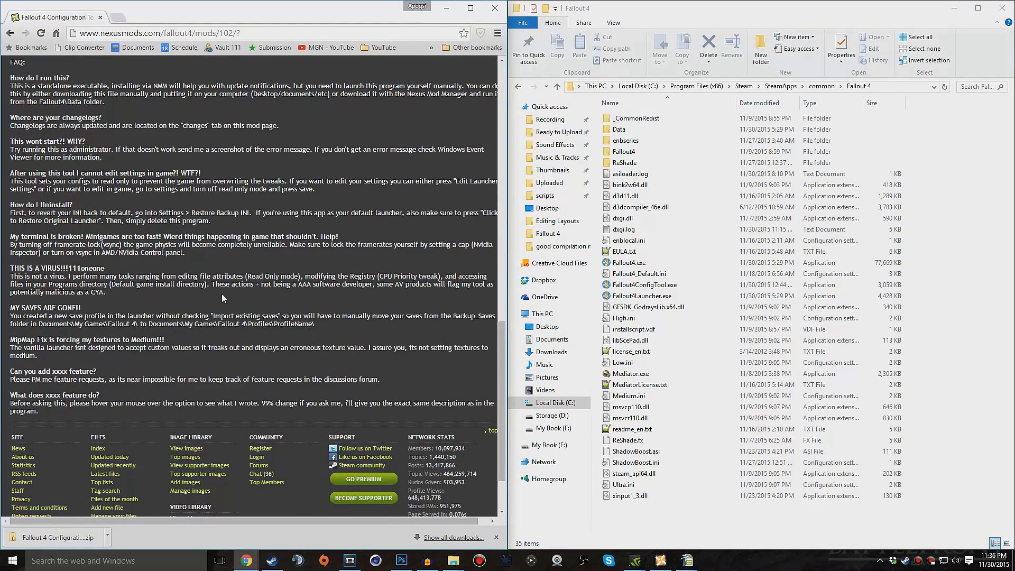
scroll(235, 279, "up", 15)
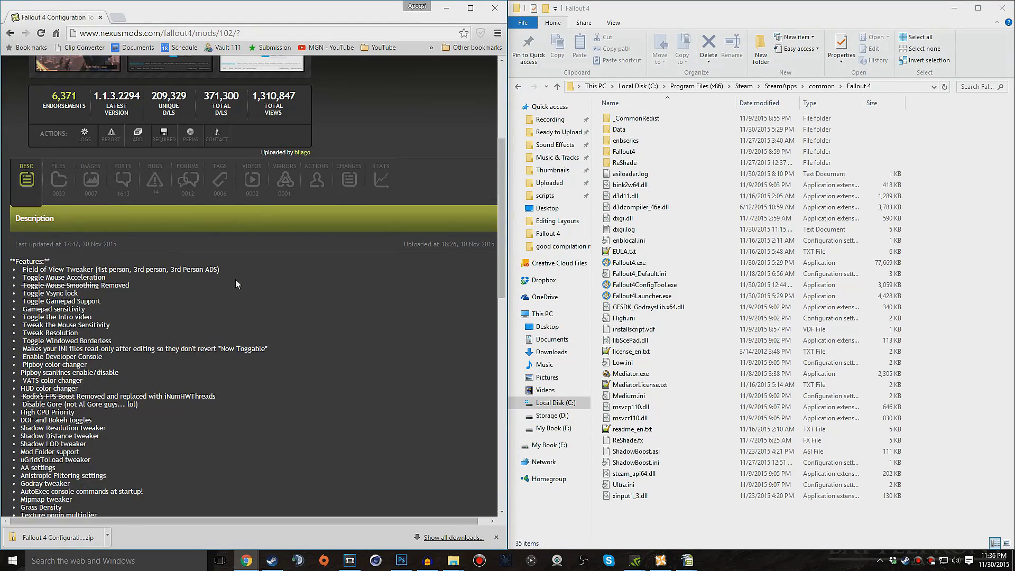
Start a manual download of the main Fallout 4 Configuration Tool file from the mod's file list.
left_click(64, 394)
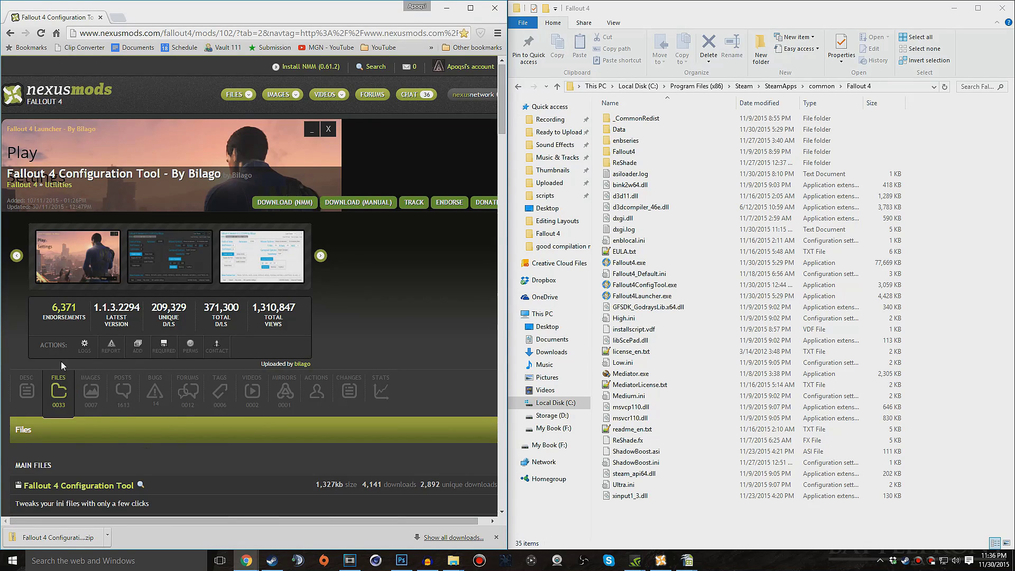
scroll(64, 368, "down", 4)
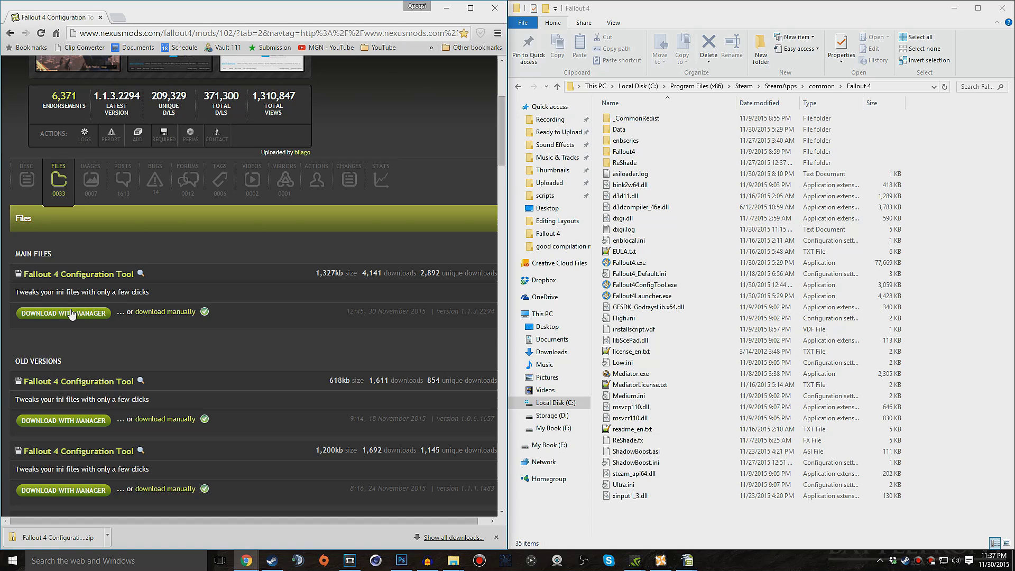
left_click(182, 312)
Save the download as Fallout 4 Configuration Tool-102-1-1-3-2294.zip in Downloads, replacing the existing archive.
left_click(205, 250)
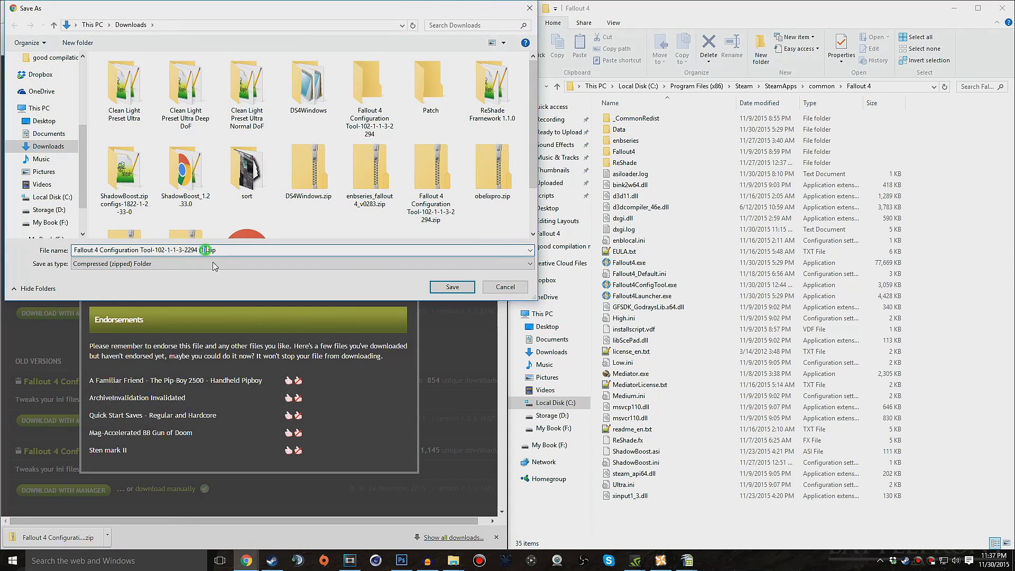
key("Delete")
key("BackSpace")
key("BackSpace")
key("BackSpace")
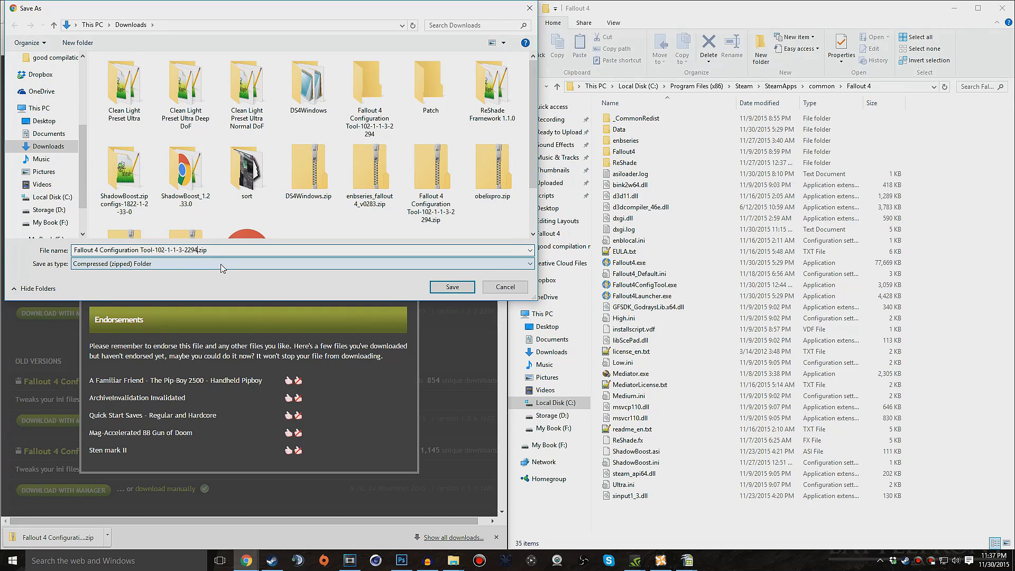
key("Return")
left_click(584, 283)
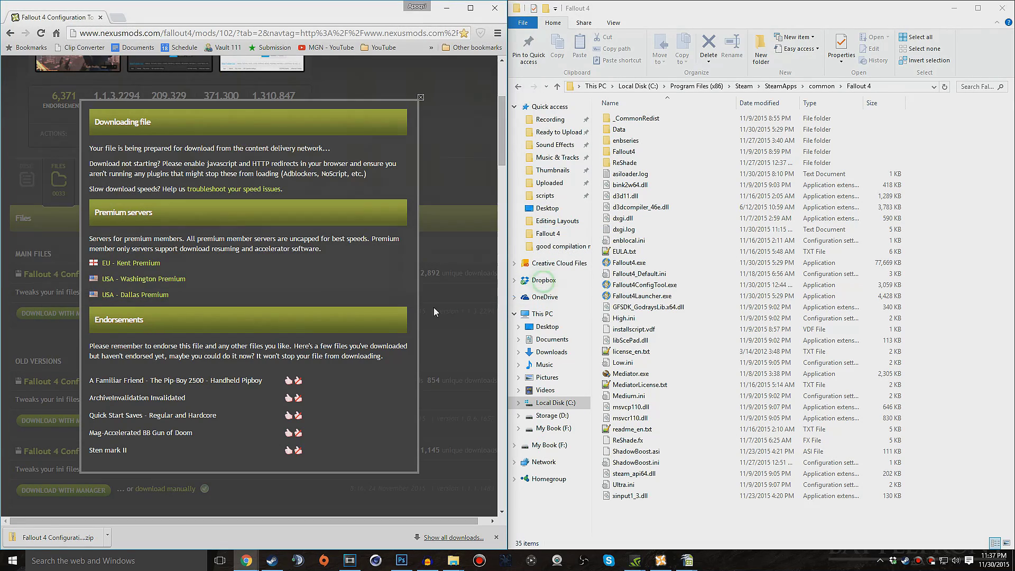
Show the downloaded archive in its folder and extract it with 7-Zip into a folder of the same name.
left_click(108, 536)
left_click(142, 501)
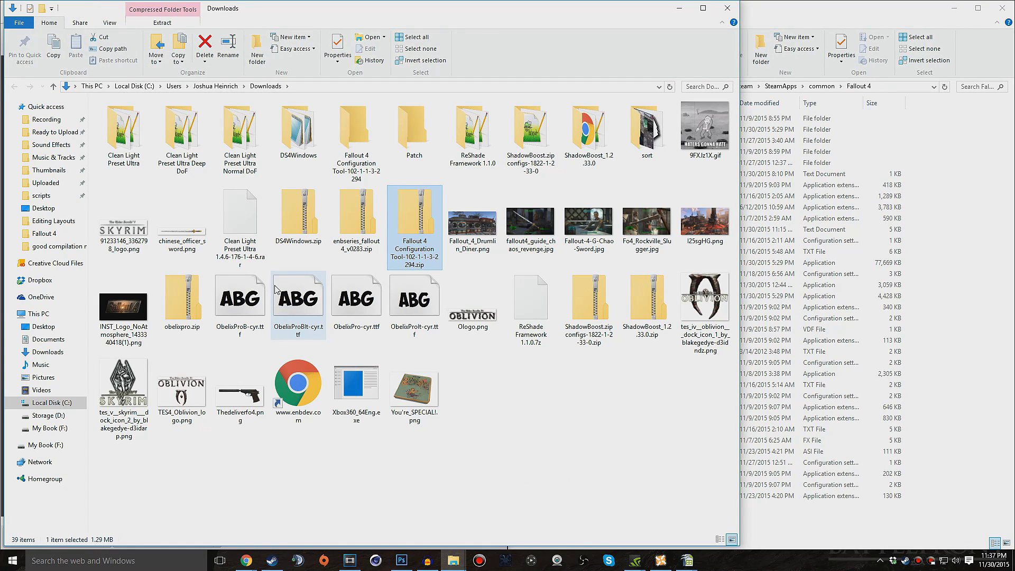
right_click(418, 240)
mouse_move(457, 296)
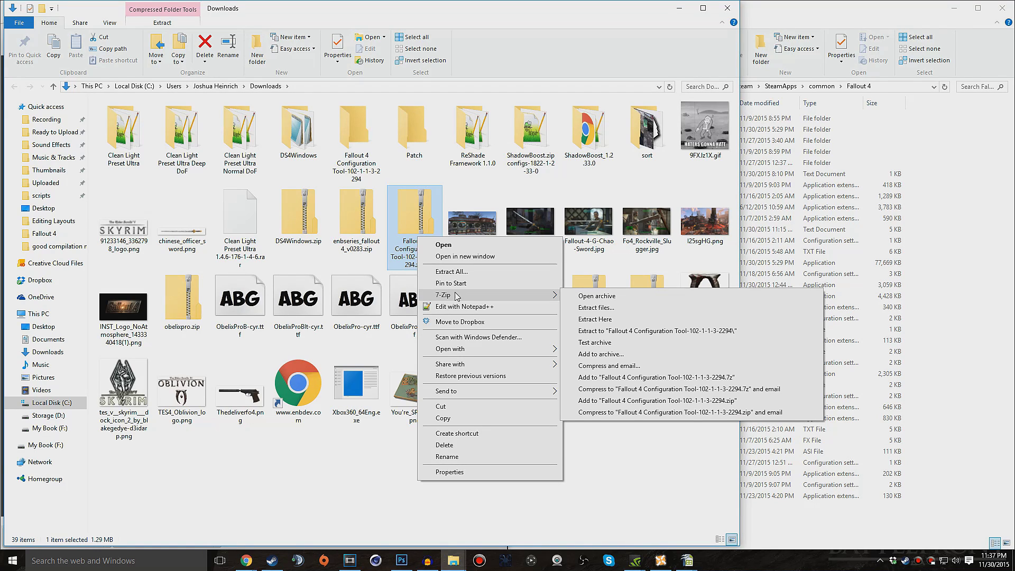
left_click(626, 331)
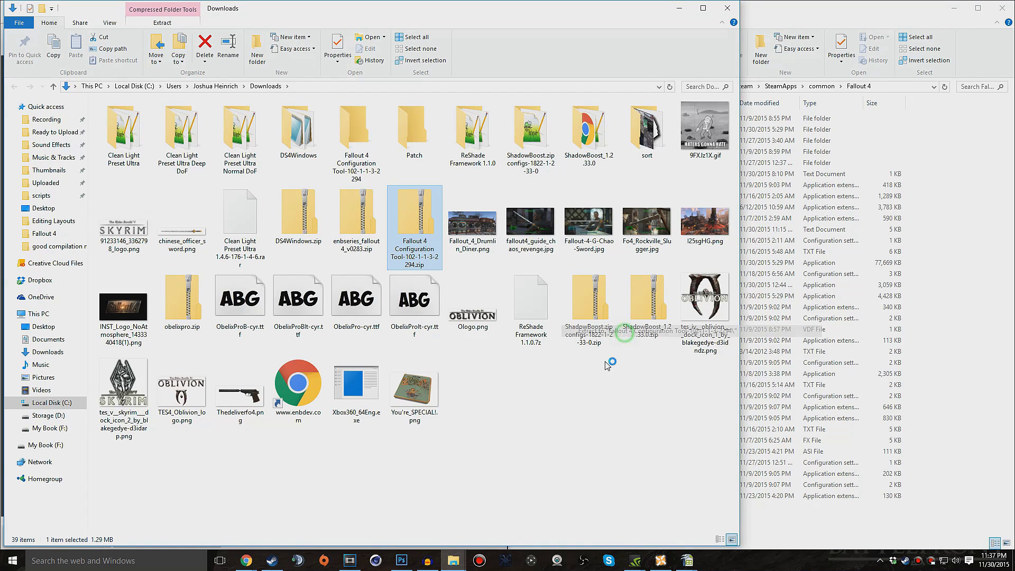
Move Fallout4ConfigTool.exe from the extracted folder into the Fallout 4 game folder, replacing the existing file.
double_click(357, 147)
left_click(151, 119)
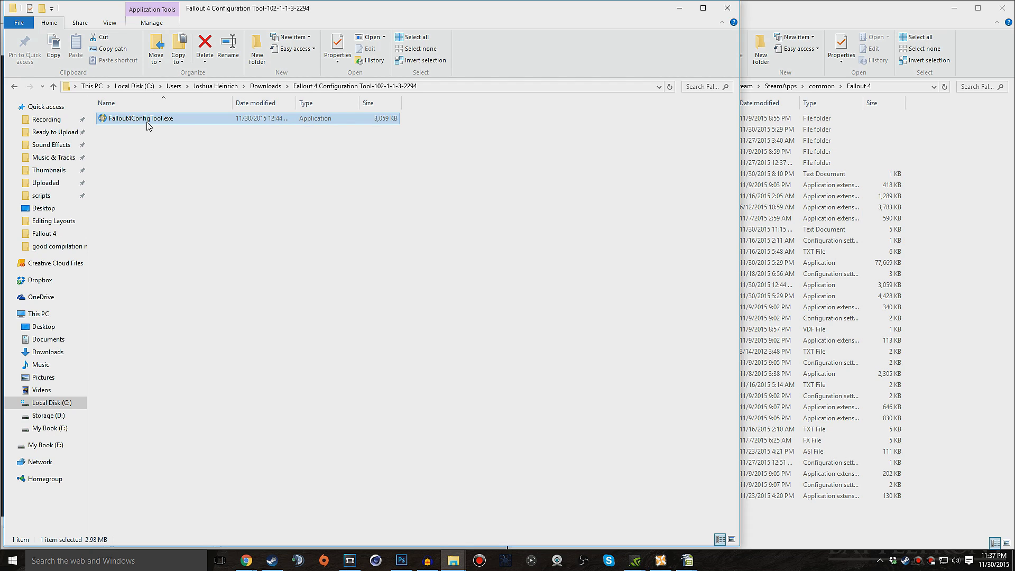
left_click_drag(145, 119, 789, 516)
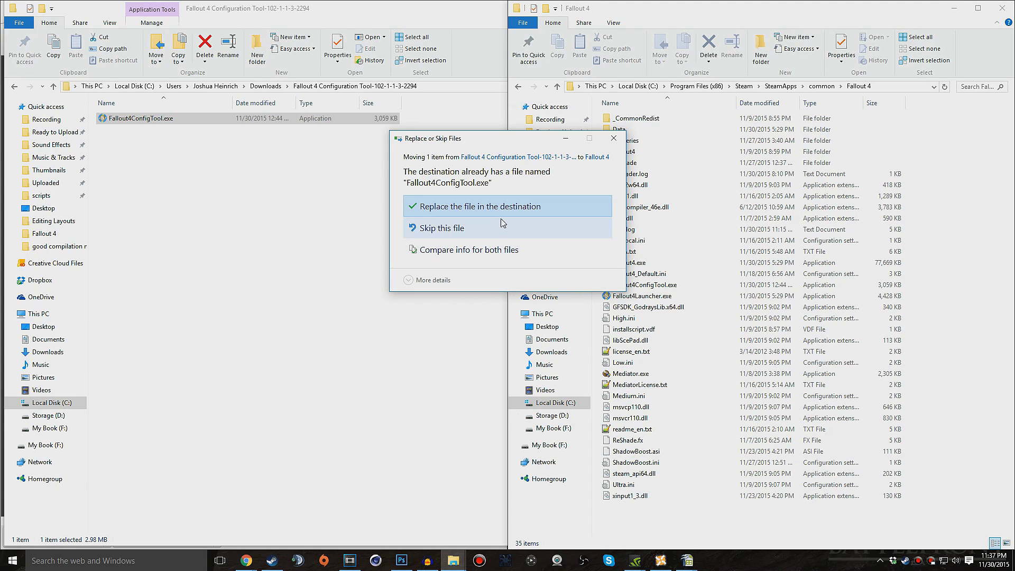
left_click(509, 208)
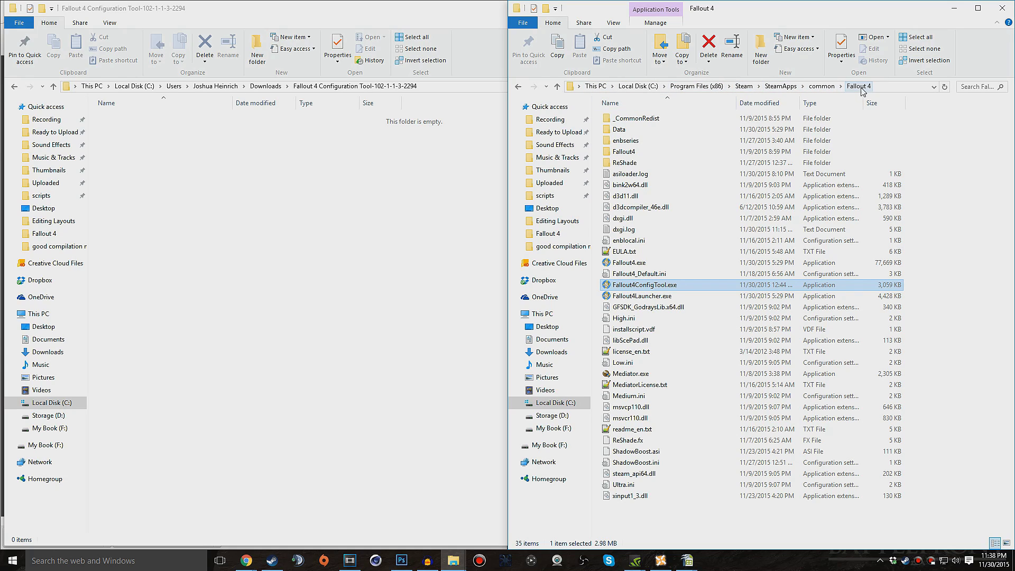
left_click(634, 262)
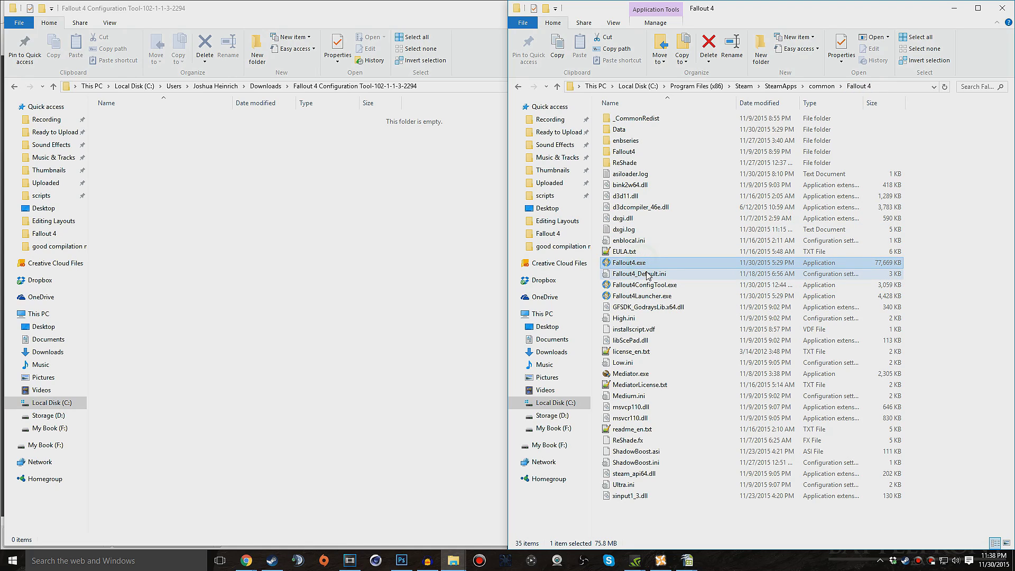
left_click(645, 297)
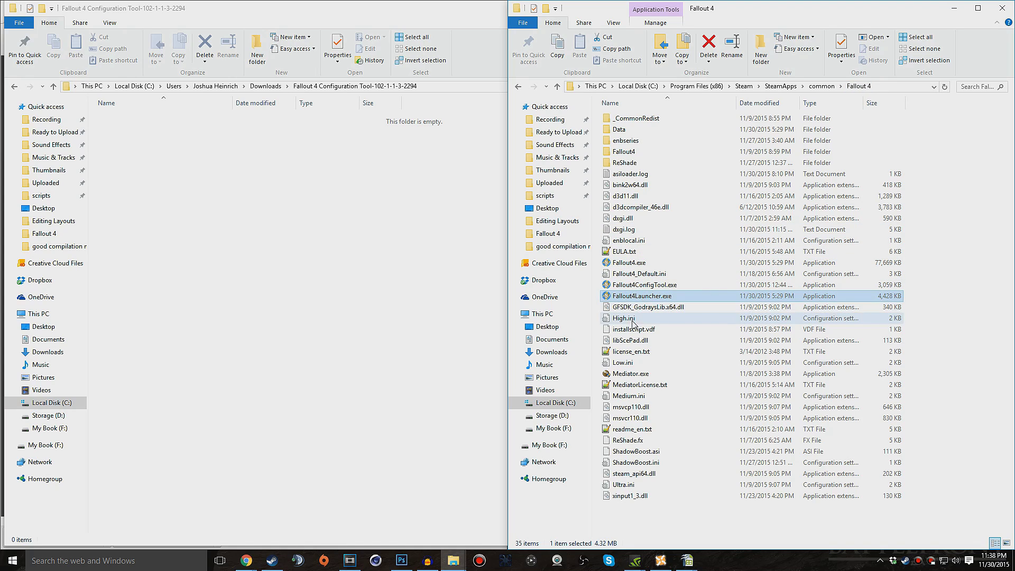
left_click(634, 262)
left_click(653, 286)
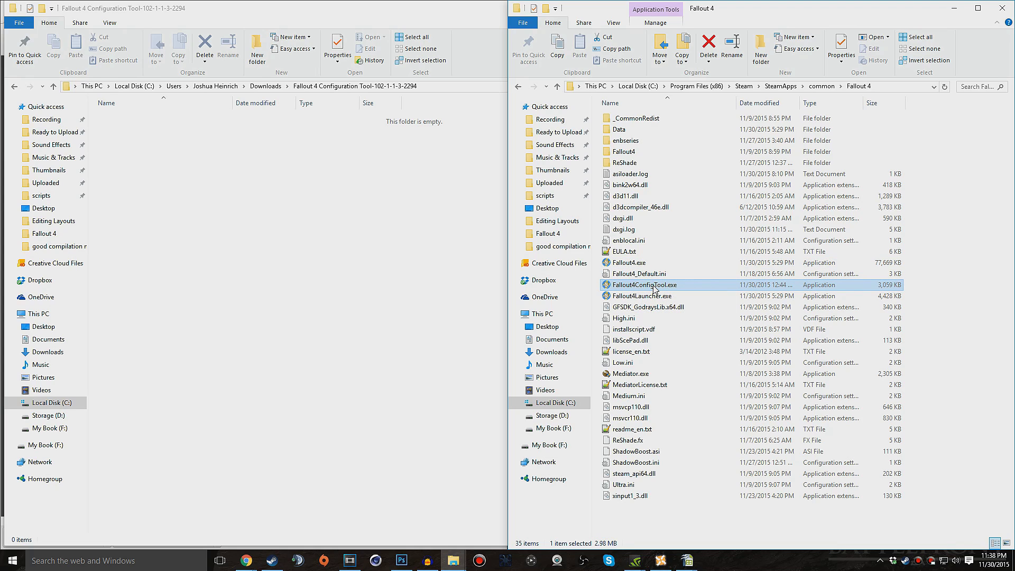
Clear away the other windows to leave the Fallout 4 game folder maximised, and launch Fallout4ConfigTool.exe from it.
key("alt+Tab")
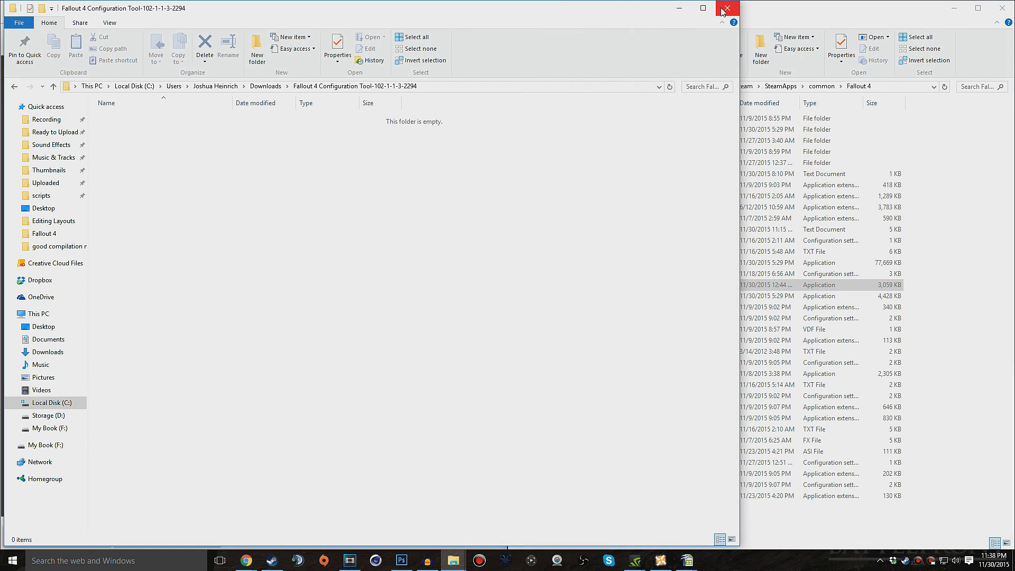
left_click(726, 8)
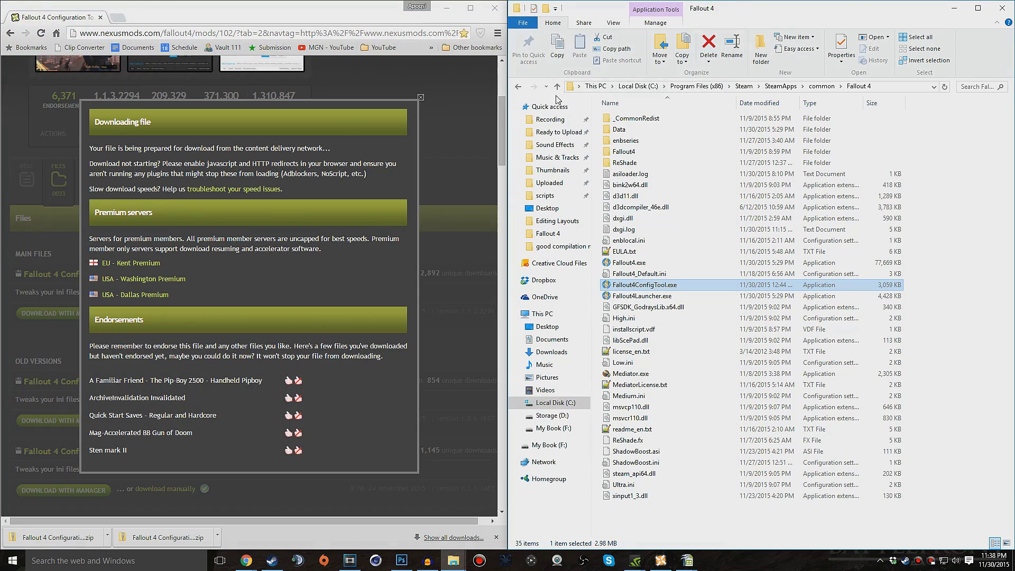
left_click(470, 7)
left_click(977, 8)
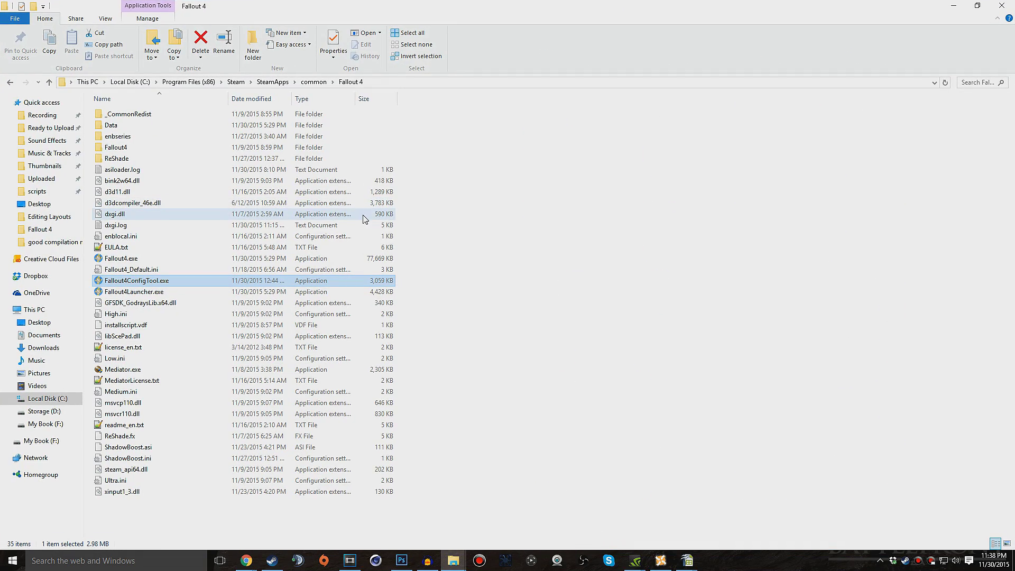
right_click(161, 281)
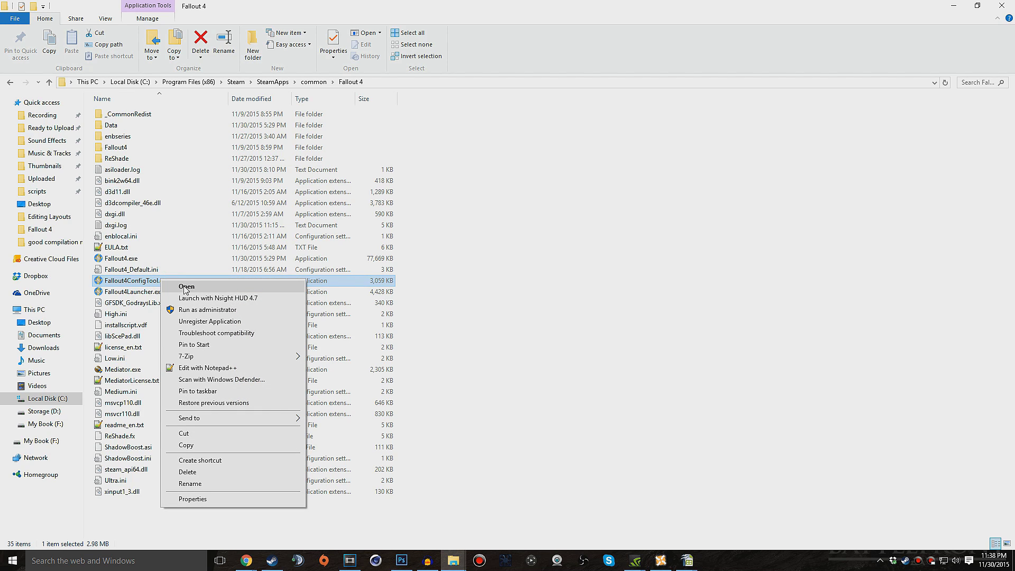
left_click(141, 284)
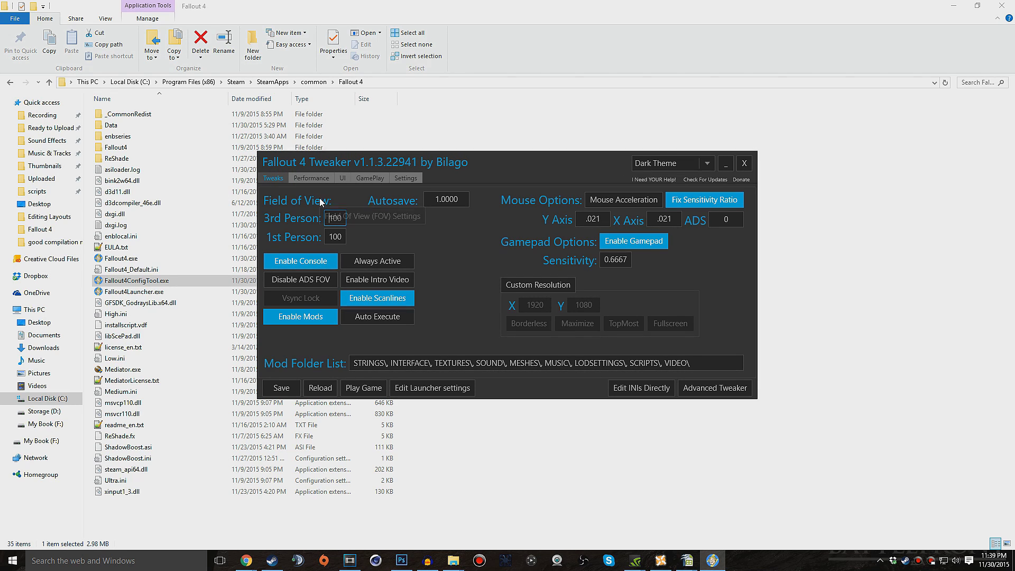
Look through the tool's Performance, UI, GamePlay and Settings options, and return to Tweaks.
left_click(310, 179)
left_click(343, 179)
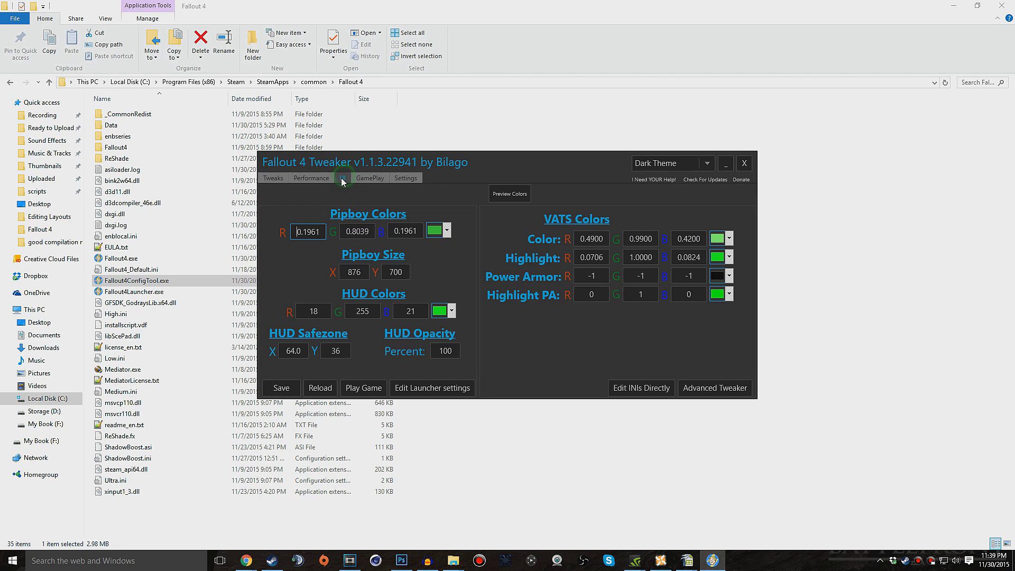
left_click(373, 178)
left_click(404, 179)
left_click(283, 180)
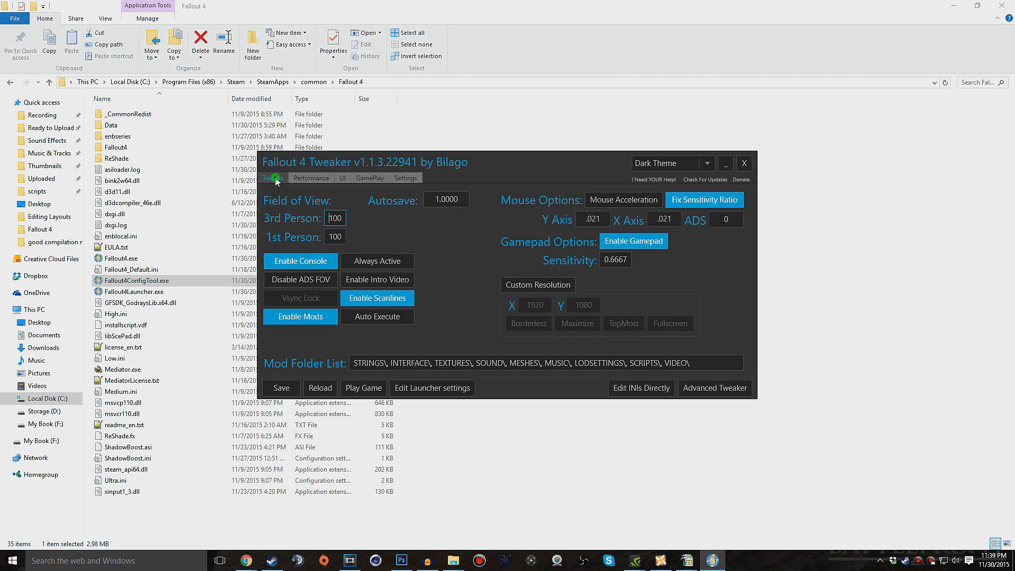
left_click(332, 218)
double_click(332, 218)
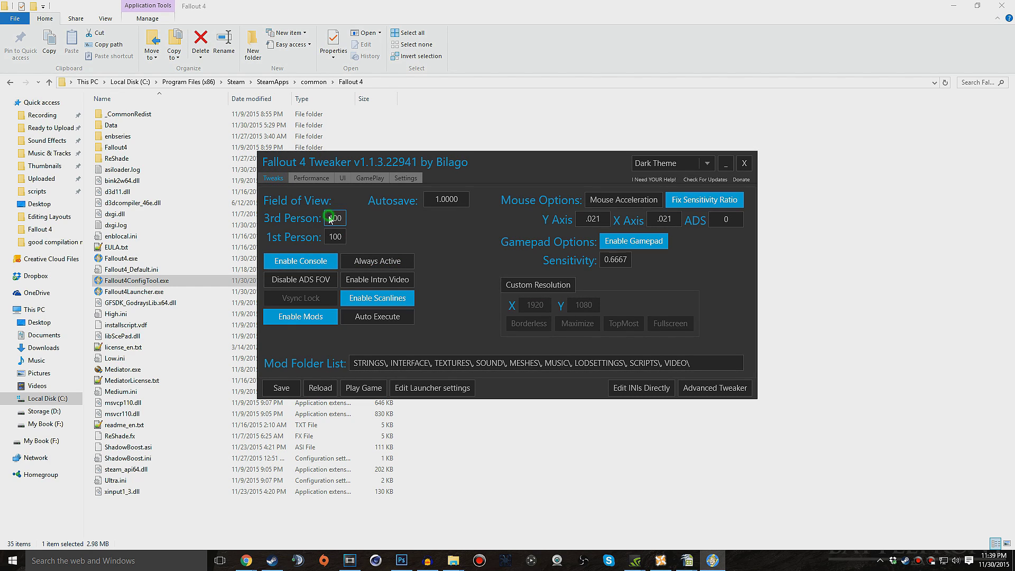
left_click(373, 221)
key("Tab")
Try the Mouse Acceleration option by switching it on and back off.
left_click(611, 200)
left_click(617, 201)
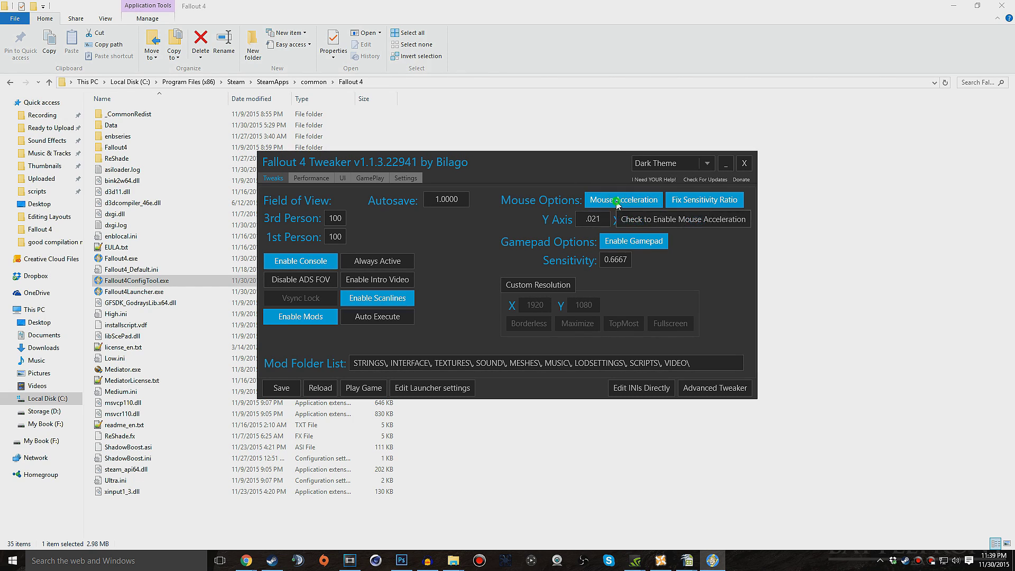
left_click(616, 200)
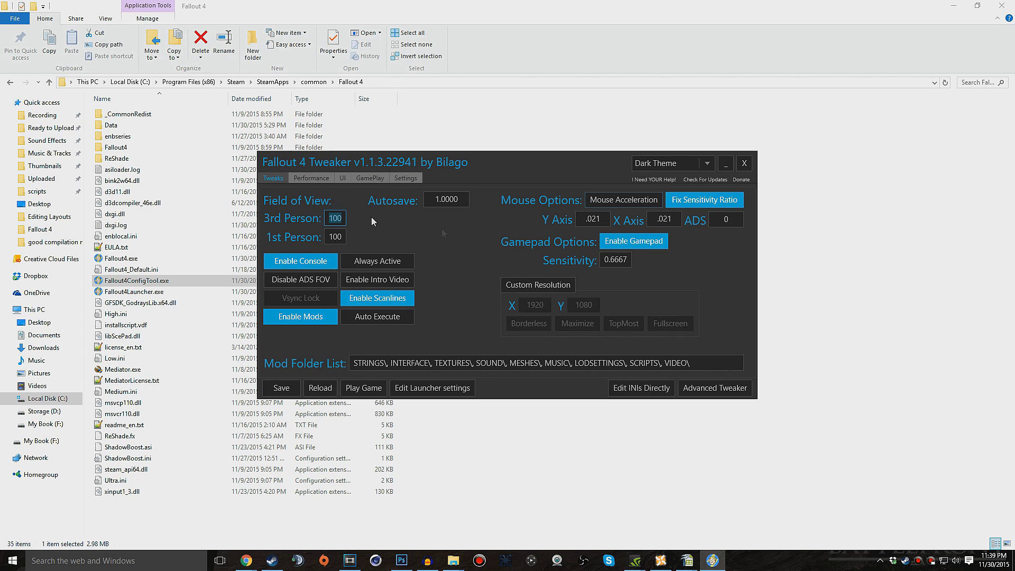
double_click(334, 218)
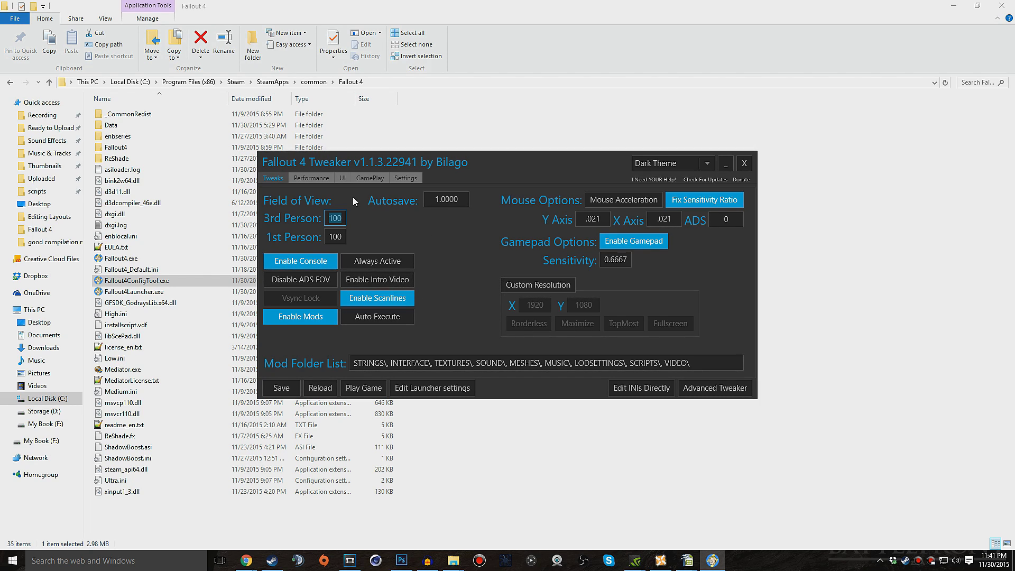
Go over each category of tweaker options once more, from Performance to Settings, ending on Tweaks.
left_click(312, 179)
left_click(341, 178)
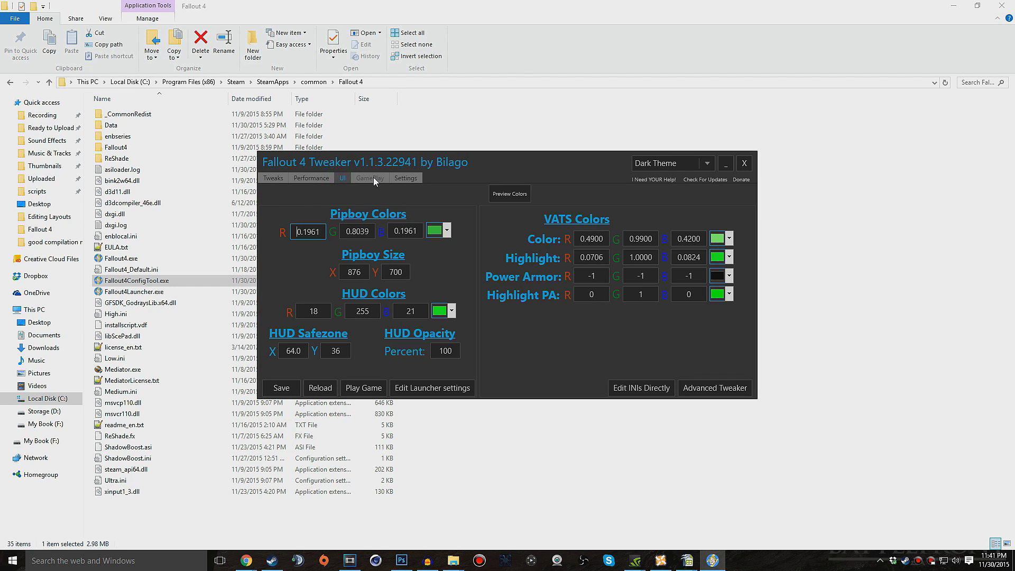
left_click(372, 178)
left_click(406, 178)
left_click(273, 178)
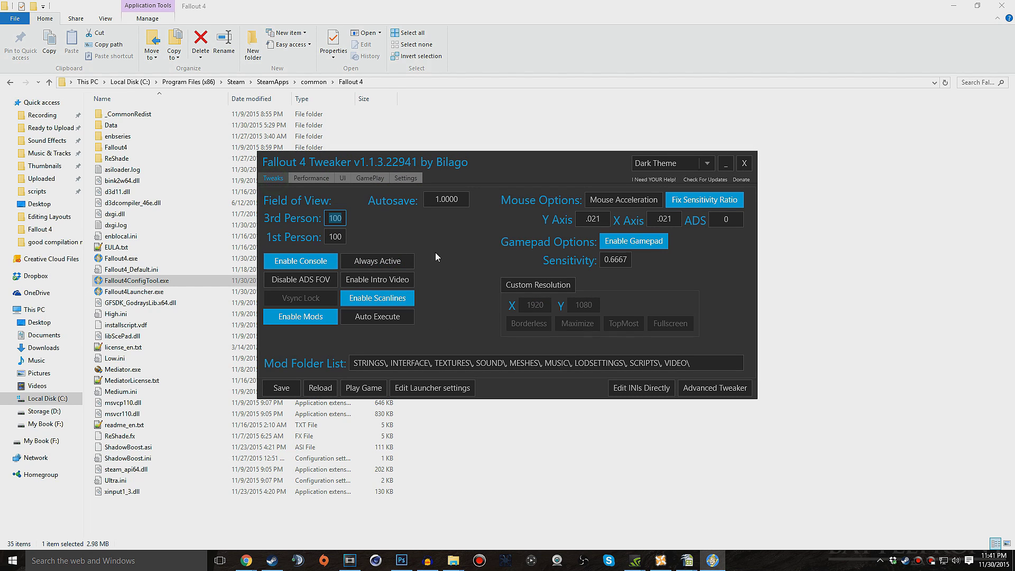
Save and reload the tweaker's settings, and close the tool.
left_click(281, 387)
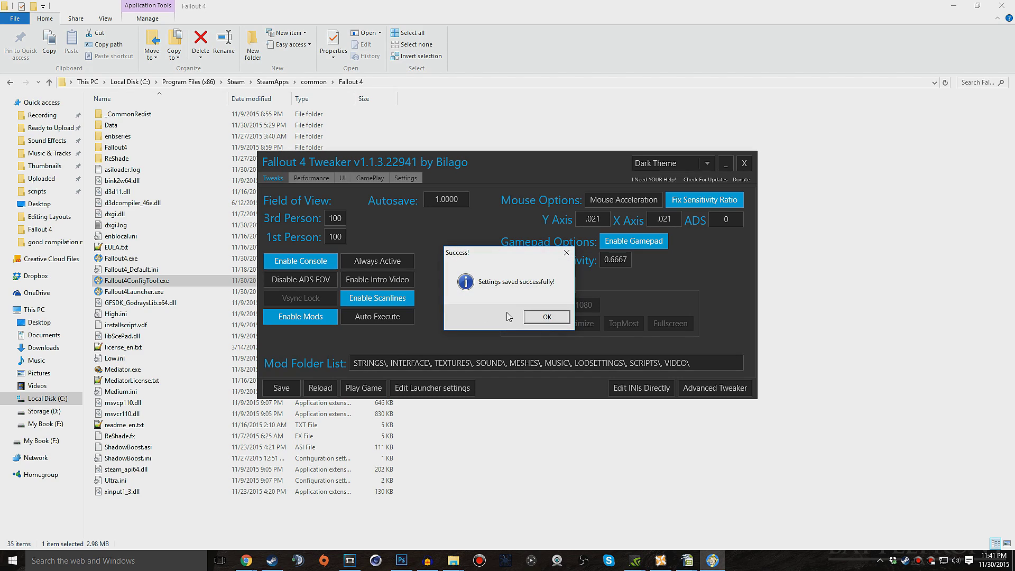
left_click(532, 319)
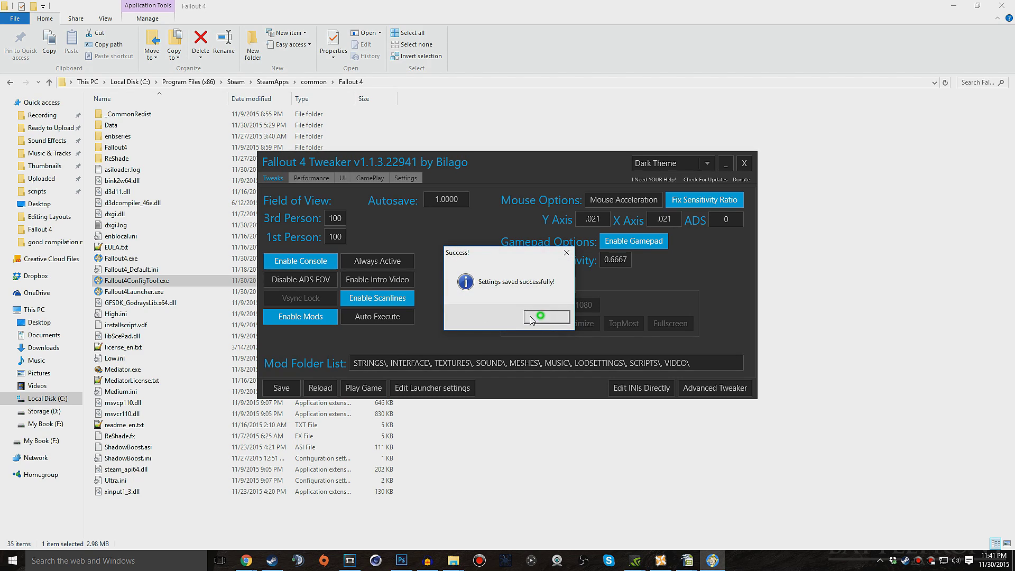
left_click(319, 388)
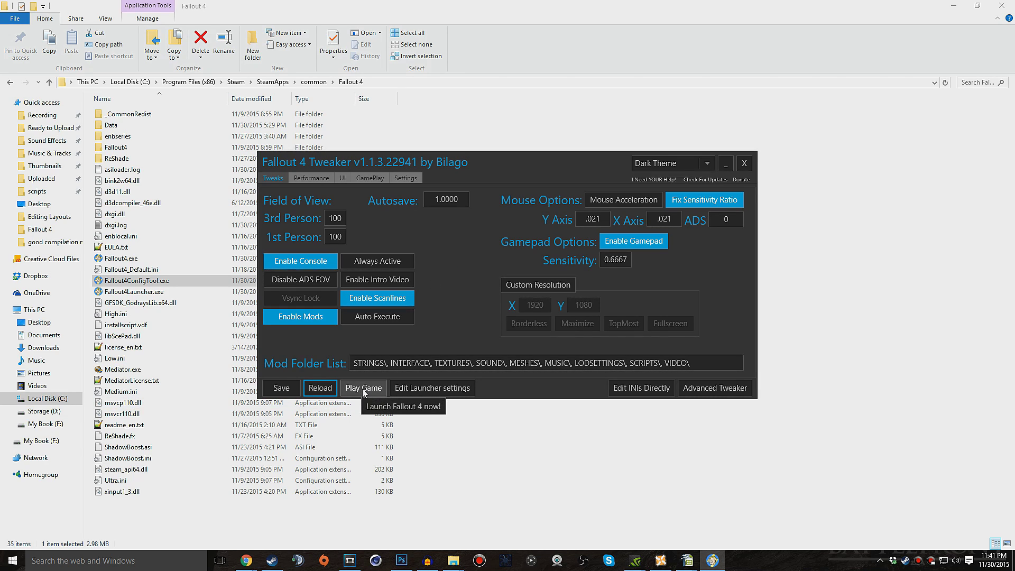
left_click(744, 163)
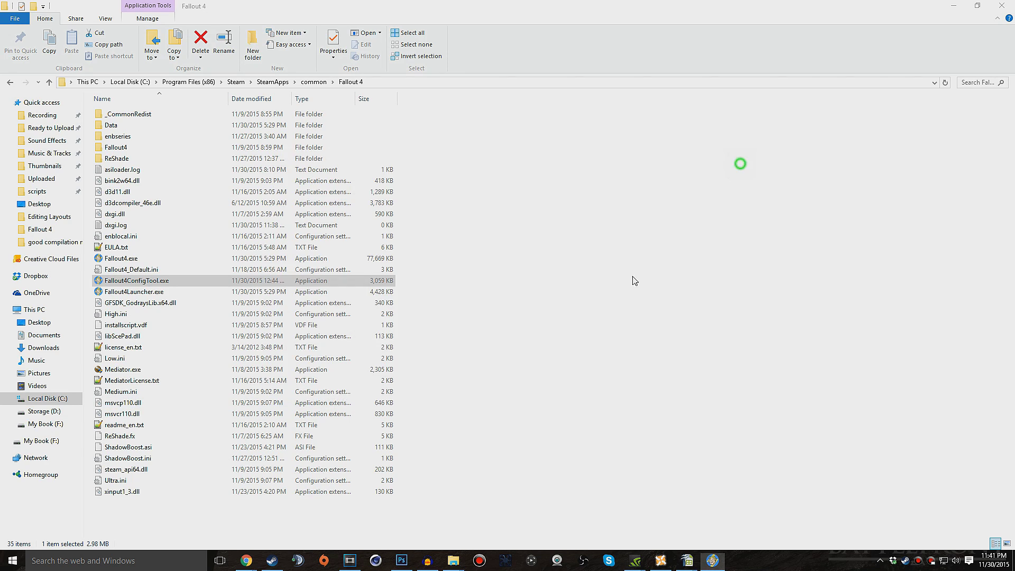
Relaunch Fallout4ConfigTool.exe from the Fallout 4 game folder.
left_click(163, 260)
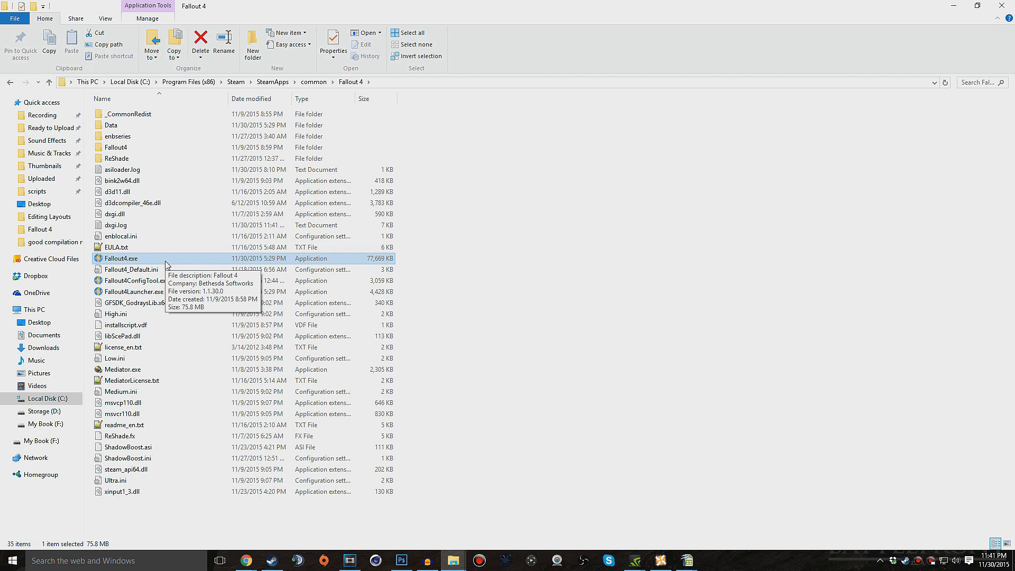
left_click(151, 280)
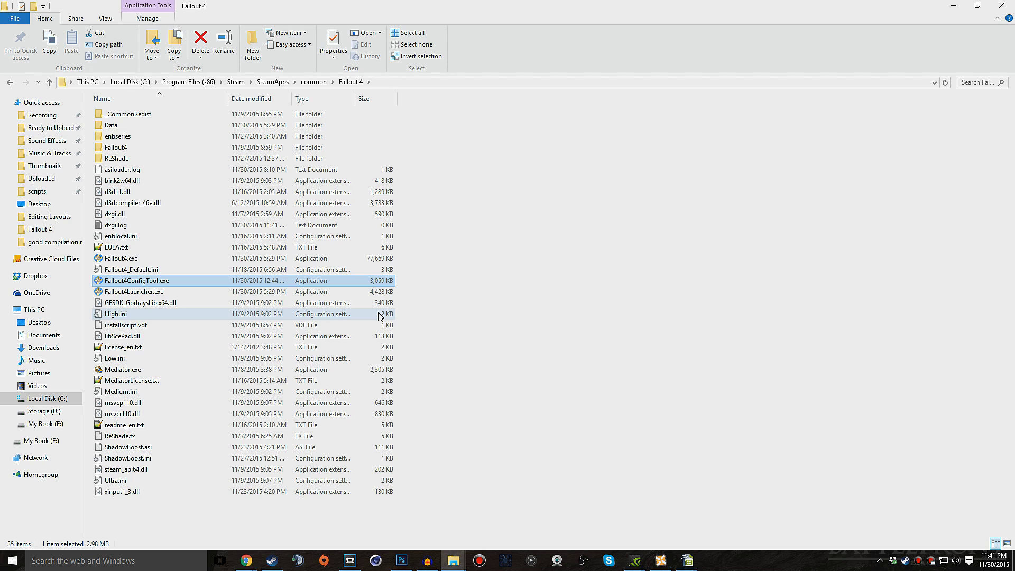
key("Return")
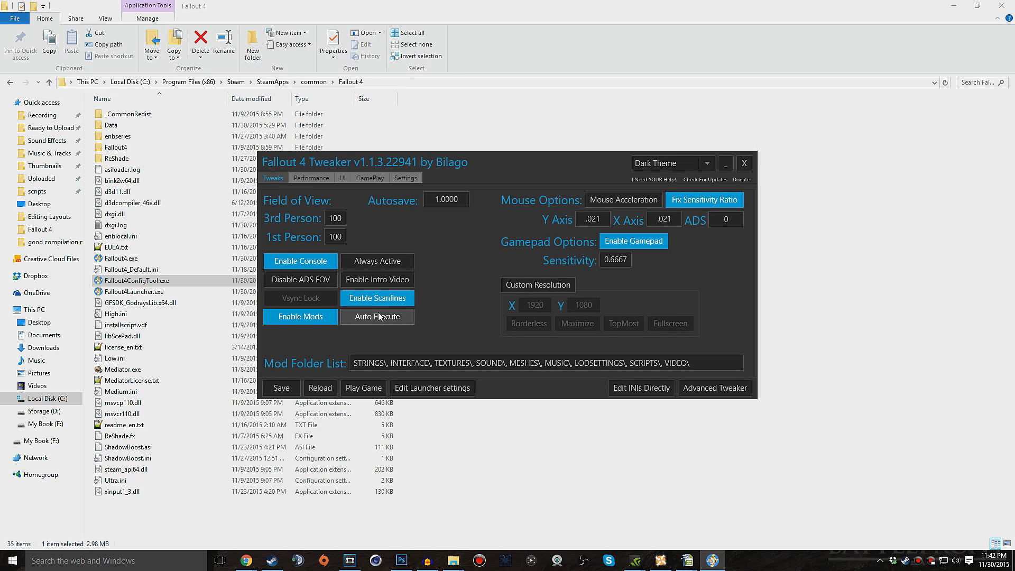
Switch to Steam to view Fallout 4's library page, and minimise Steam again.
left_click(271, 560)
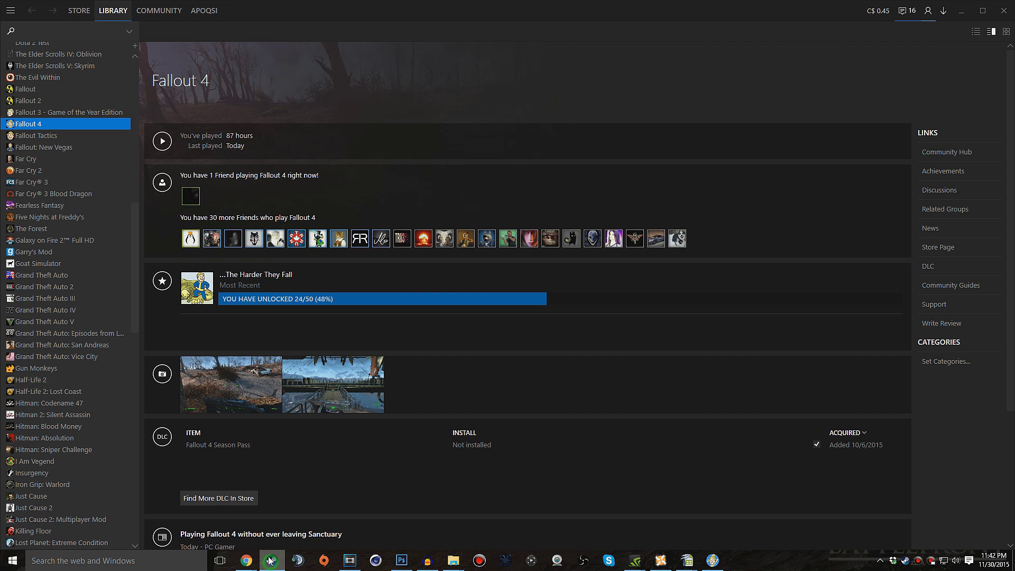
left_click(958, 13)
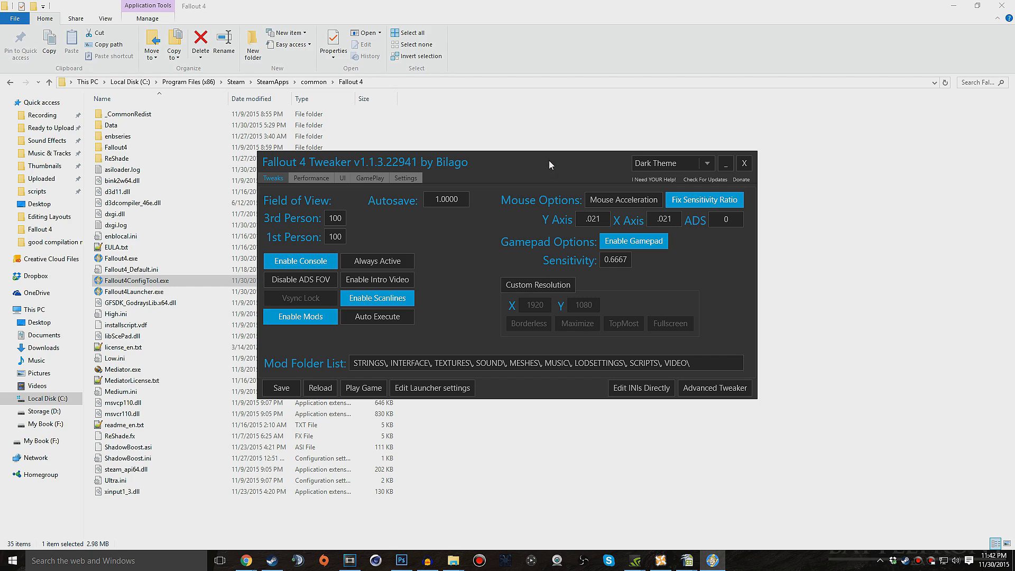